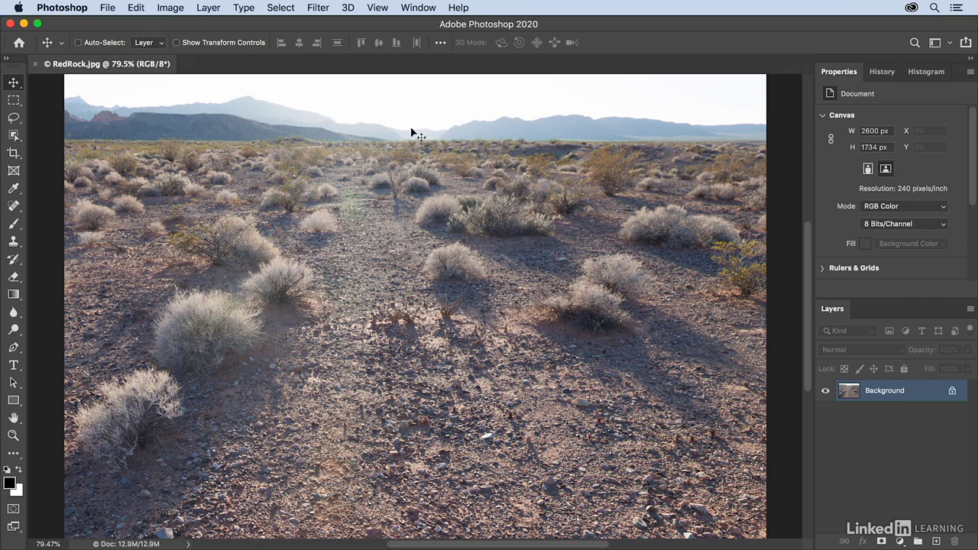
Convert the Background layer for smart filters so that filters stay re-editable
{"action": "left_click", "coordinate": [319, 10]}
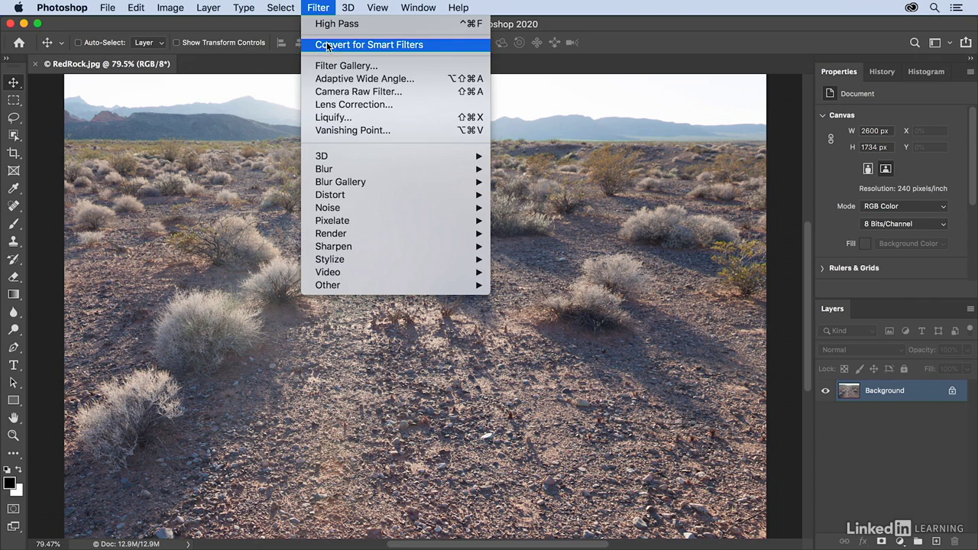
{"action": "left_click", "coordinate": [431, 45]}
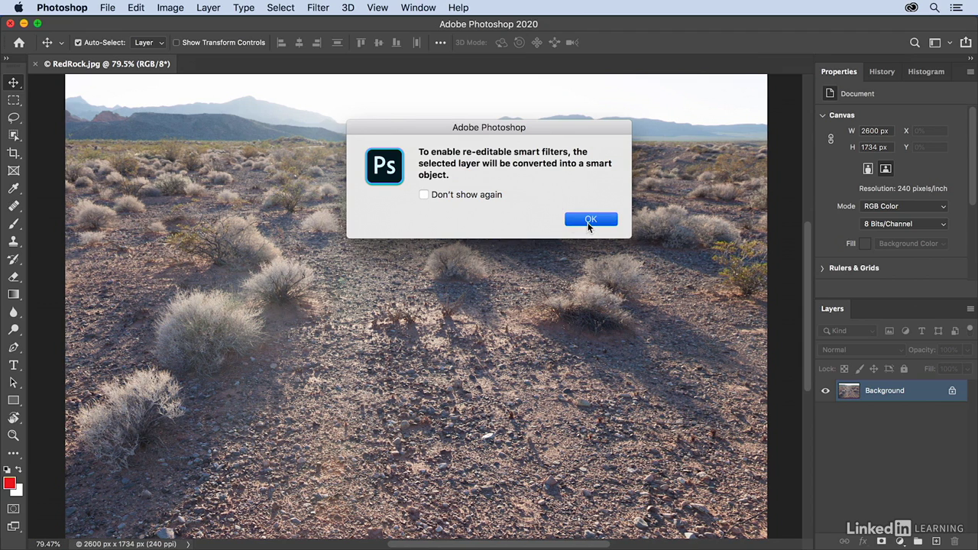
{"action": "left_click", "coordinate": [589, 220]}
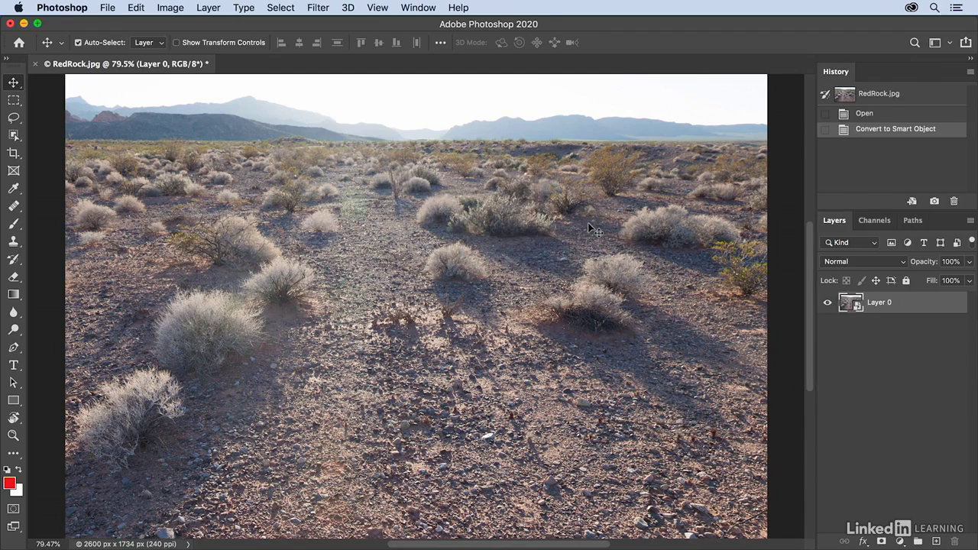
Apply the Camera Raw Filter with Exposure -0.65, Highlights -72, Whites +41 and Blacks -43
{"action": "left_click", "coordinate": [312, 10]}
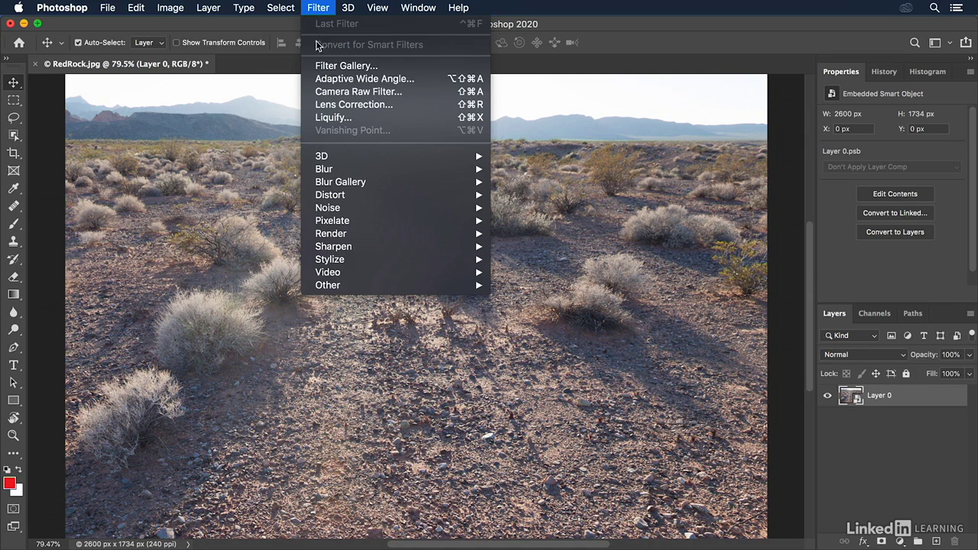
{"action": "left_click", "coordinate": [340, 91]}
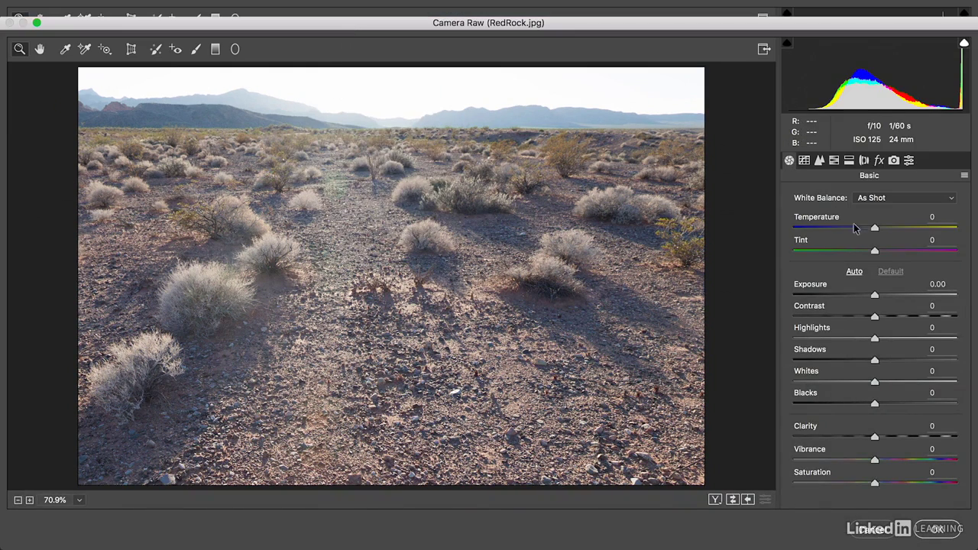
{"action": "left_click_drag", "start_coordinate": [875, 295], "coordinate": [865, 298]}
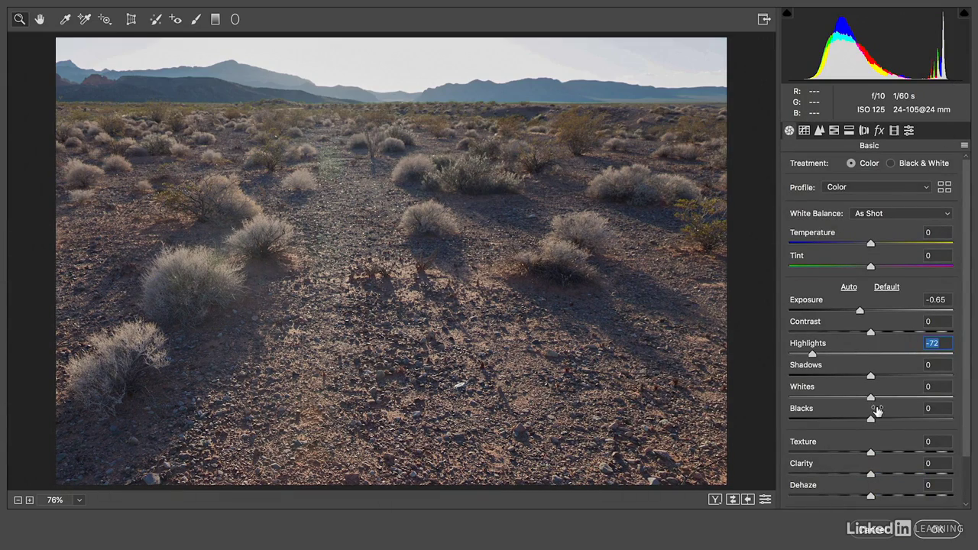
{"action": "left_click_drag", "start_coordinate": [871, 398], "coordinate": [904, 398]}
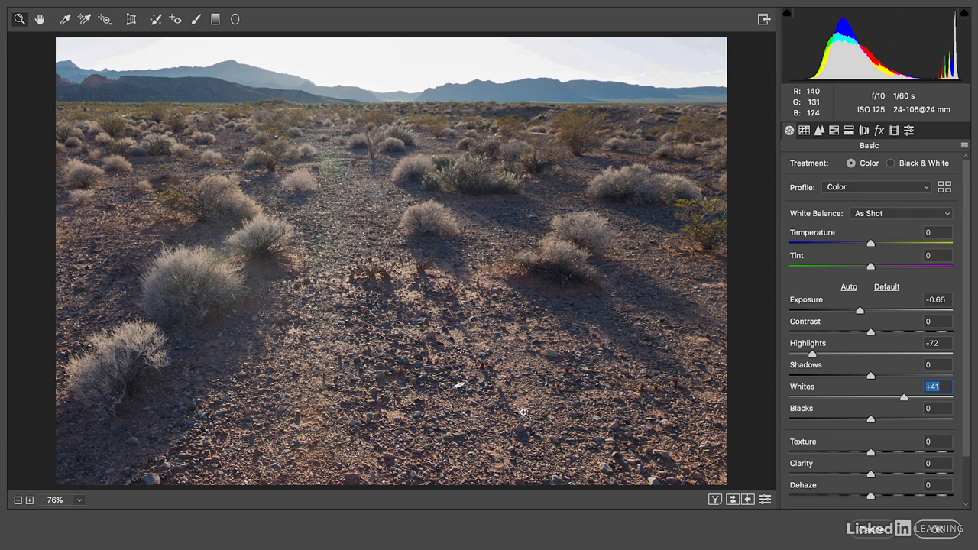
{"action": "left_click_drag", "start_coordinate": [871, 420], "coordinate": [836, 423]}
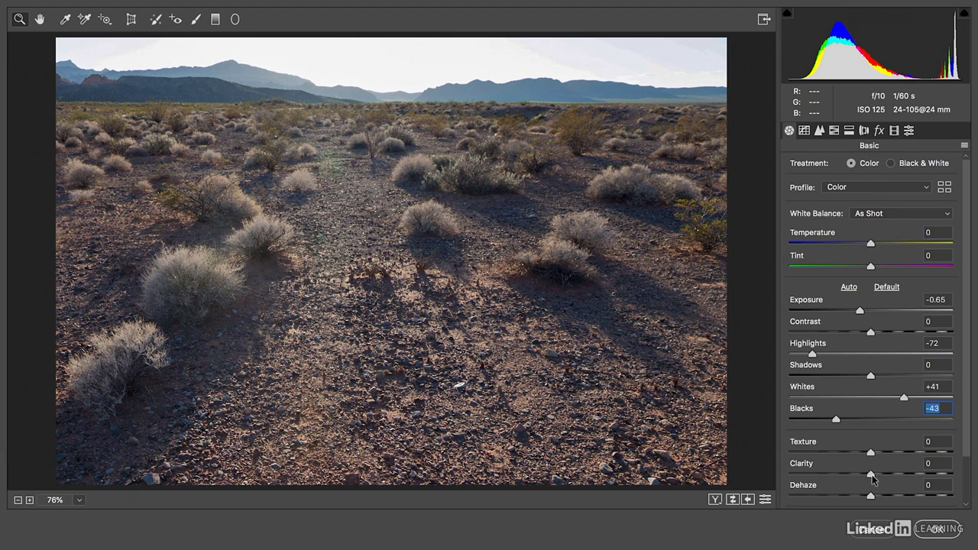
Set Clarity to +23 and Dehaze to -31 in the Basic adjustments
{"action": "left_click_drag", "start_coordinate": [872, 478], "coordinate": [891, 476]}
{"action": "left_click_drag", "start_coordinate": [969, 442], "coordinate": [968, 503]}
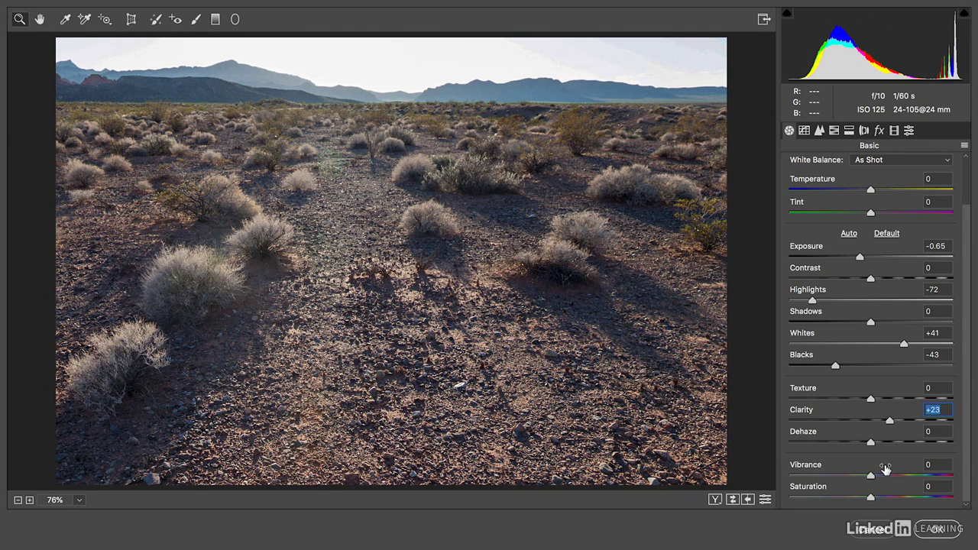
{"action": "left_click_drag", "start_coordinate": [870, 442], "coordinate": [845, 449]}
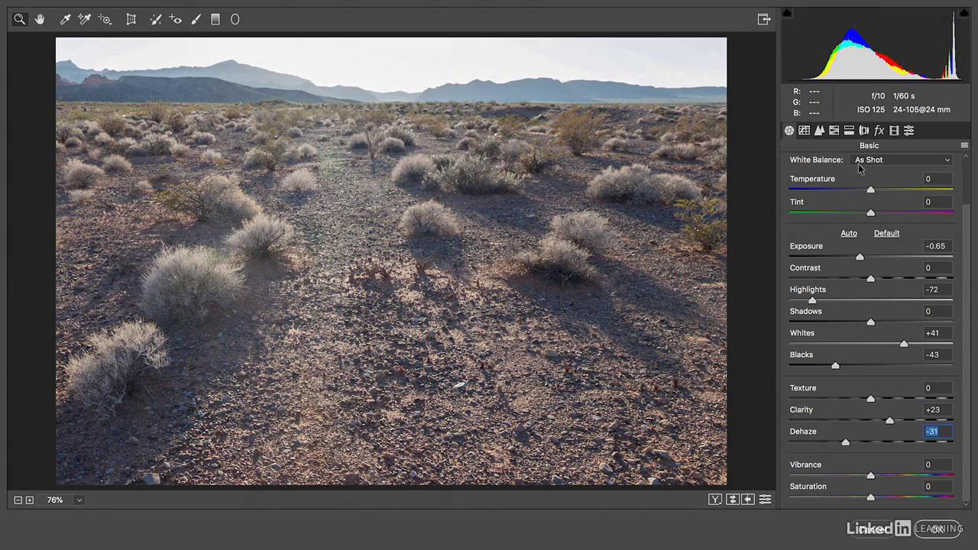
Split-tone the photo with Shadows Saturation 16, Highlights Hue 60 and Saturation 22, and Balance +30
{"action": "left_click", "coordinate": [849, 131]}
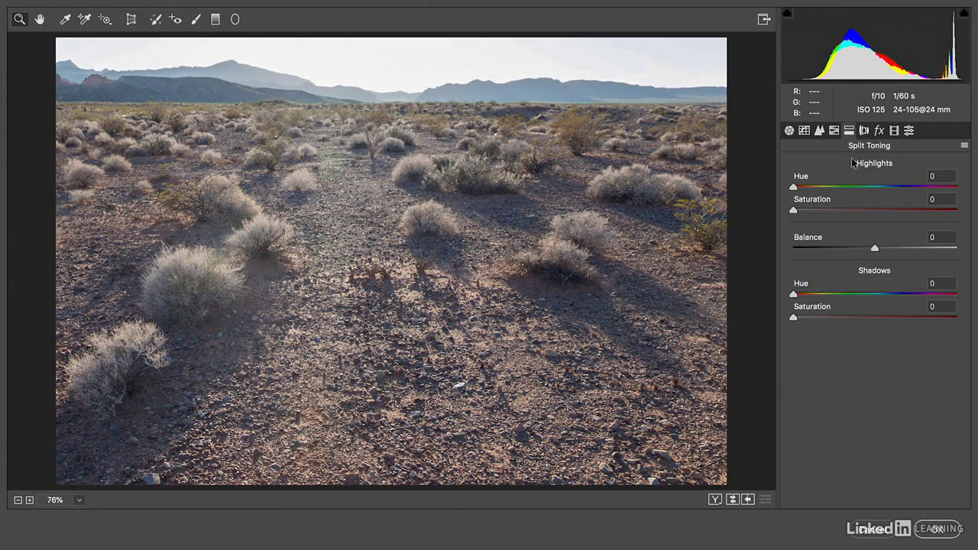
{"action": "left_click_drag", "start_coordinate": [795, 319], "coordinate": [821, 319]}
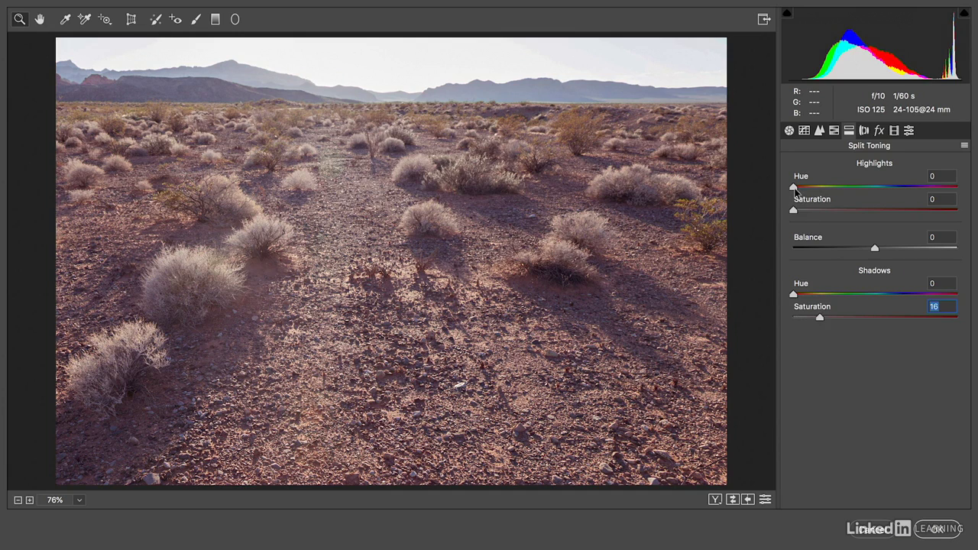
{"action": "left_click_drag", "start_coordinate": [795, 189], "coordinate": [815, 212]}
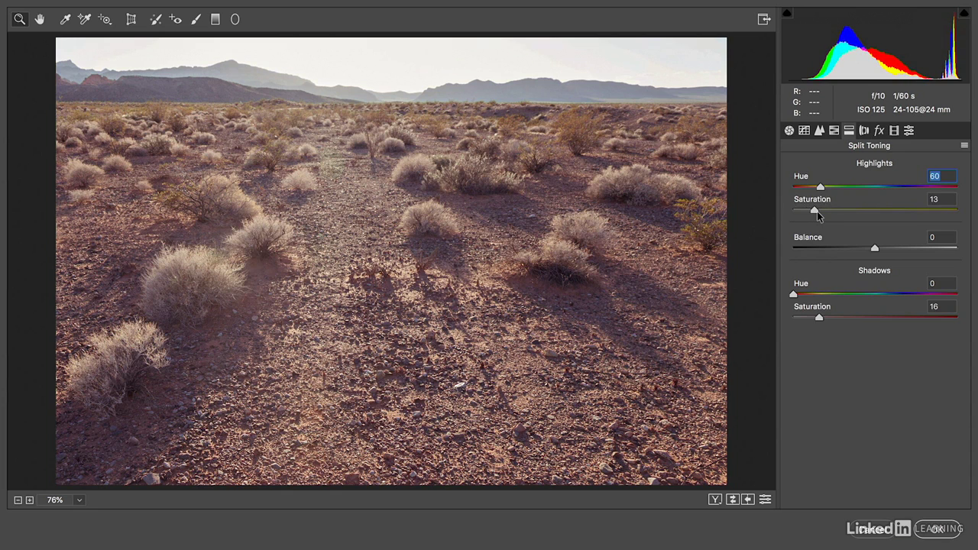
{"action": "left_click_drag", "start_coordinate": [817, 211], "coordinate": [832, 212]}
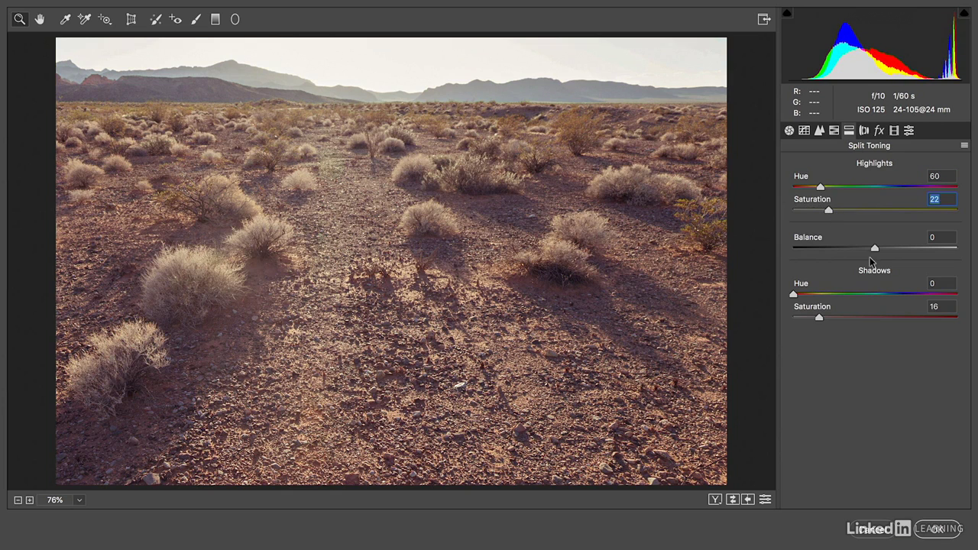
{"action": "left_click_drag", "start_coordinate": [875, 249], "coordinate": [899, 254]}
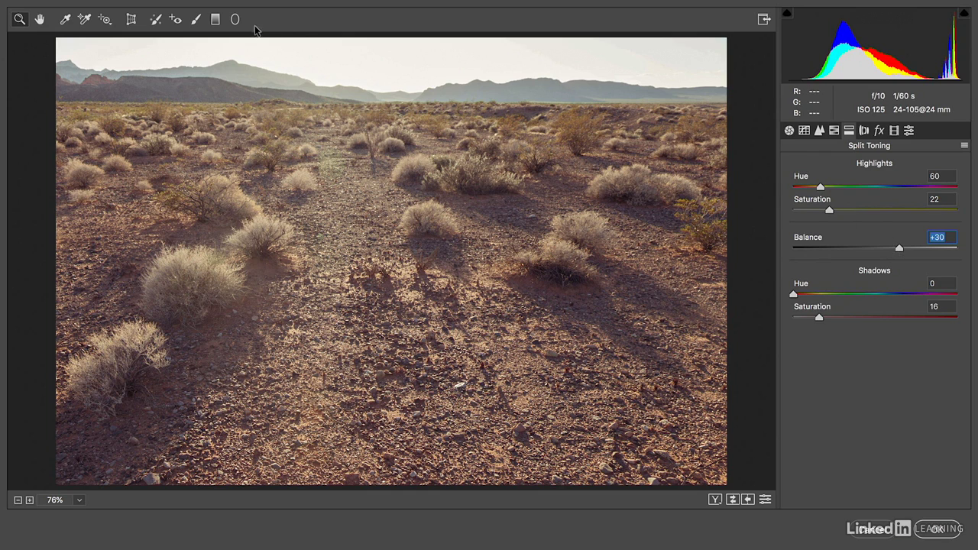
Add a graduated filter from the near foreground up to mid-image, with Temperature -17 and Exposure -0.45
{"action": "left_click", "coordinate": [216, 20]}
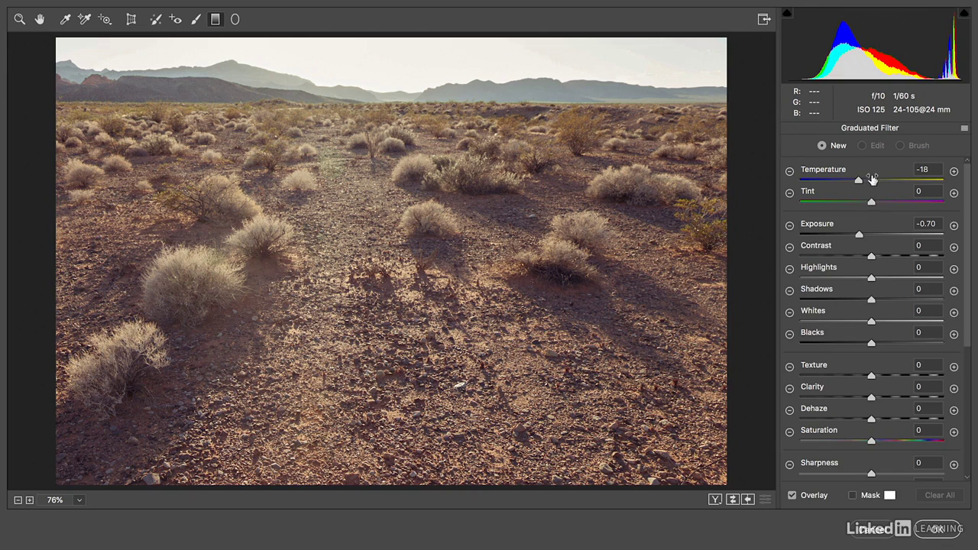
{"action": "left_click_drag", "start_coordinate": [859, 182], "coordinate": [857, 182]}
{"action": "left_click_drag", "start_coordinate": [425, 449], "coordinate": [427, 239]}
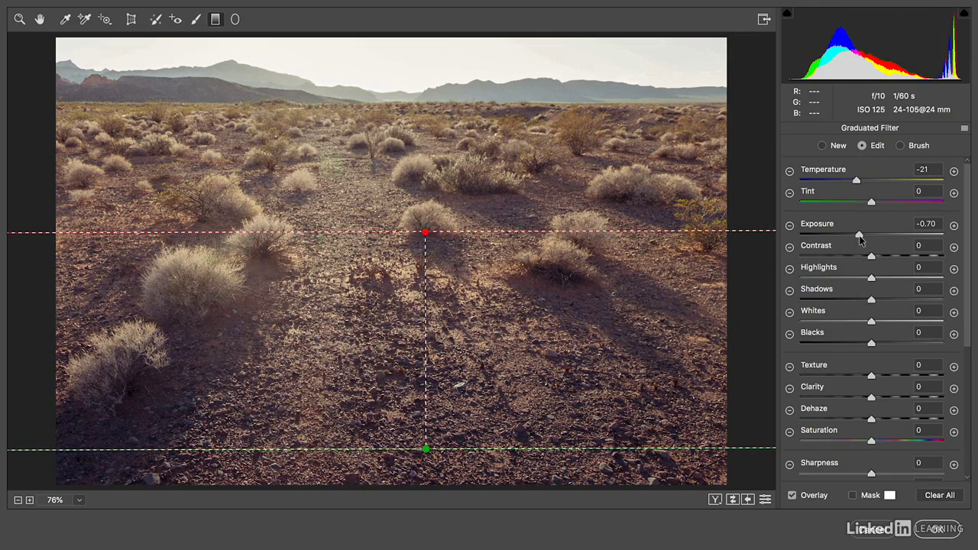
{"action": "left_click_drag", "start_coordinate": [860, 239], "coordinate": [863, 239]}
{"action": "left_click_drag", "start_coordinate": [856, 184], "coordinate": [860, 184]}
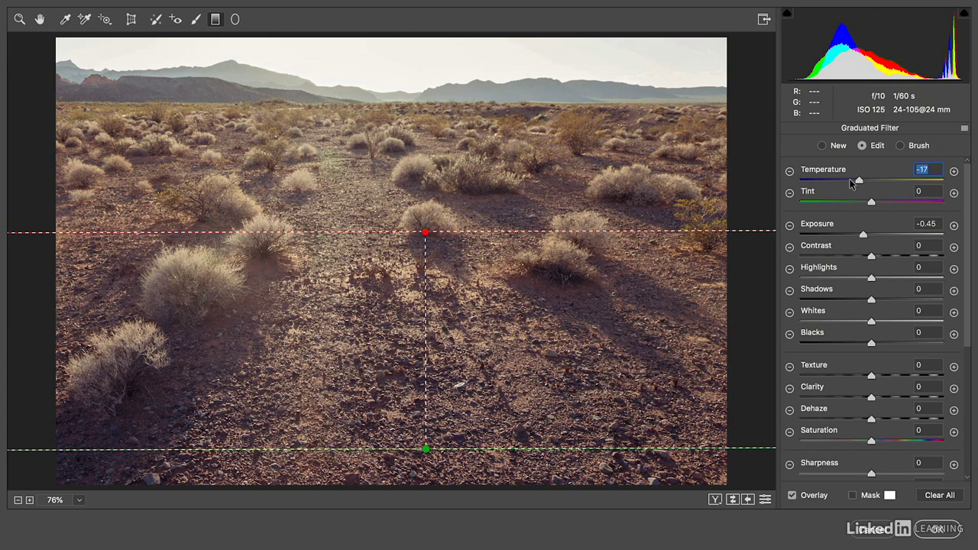
Compare the photo with and without the edits, and fine-tune the graduated filter to Exposure -0.45 and Temperature -17
{"action": "key", "text": "f"}
{"action": "key", "text": "p"}
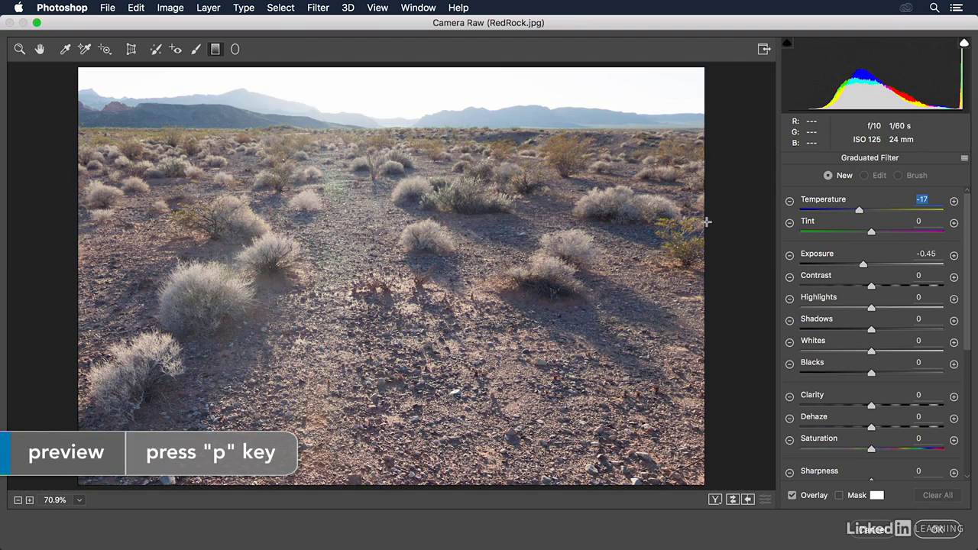
{"action": "key", "text": "p"}
{"action": "left_click", "coordinate": [865, 265]}
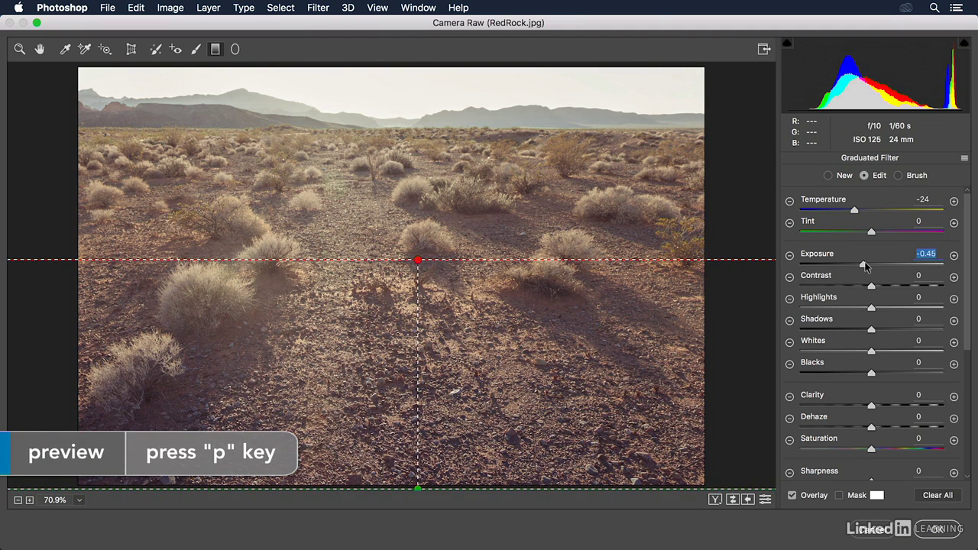
{"action": "left_click_drag", "start_coordinate": [854, 211], "coordinate": [860, 215]}
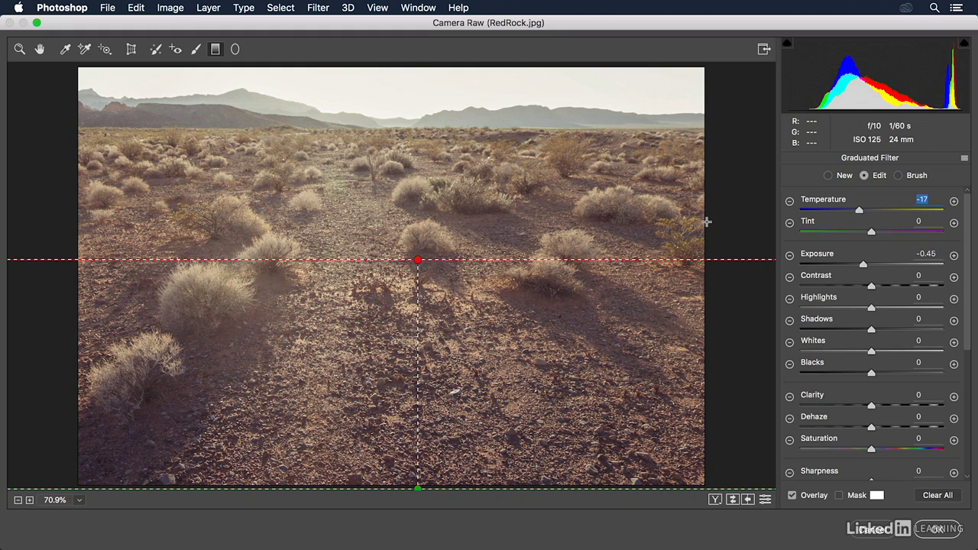
Toggle the preview to compare the photo before and after the Camera Raw edits, and switch to QuickTime Player
{"action": "key", "text": "Delete"}
{"action": "key", "text": "super+z"}
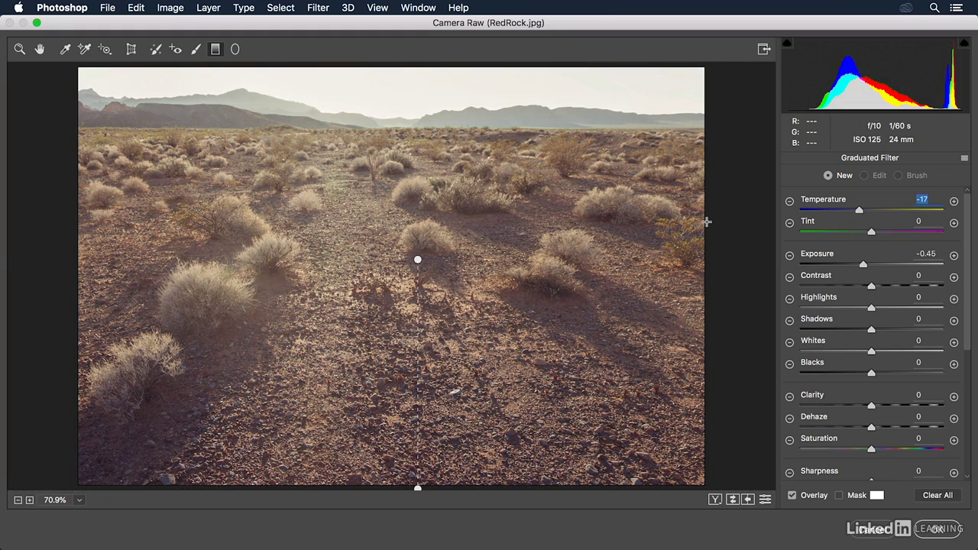
{"action": "key", "text": "super+z"}
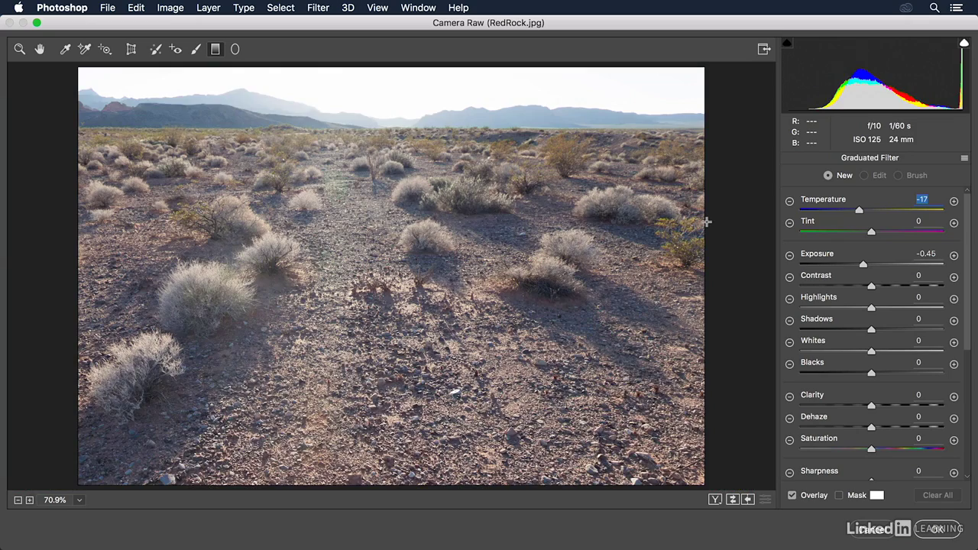
{"action": "key", "text": "super+z"}
{"action": "key", "text": "super+z"}
{"action": "key", "text": "super+z"}
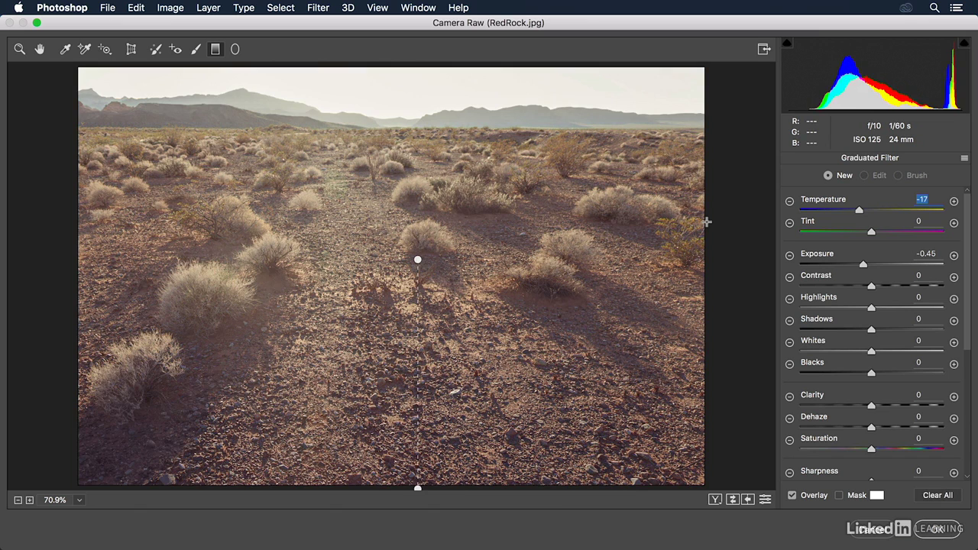
{"action": "key", "text": "super+Tab"}
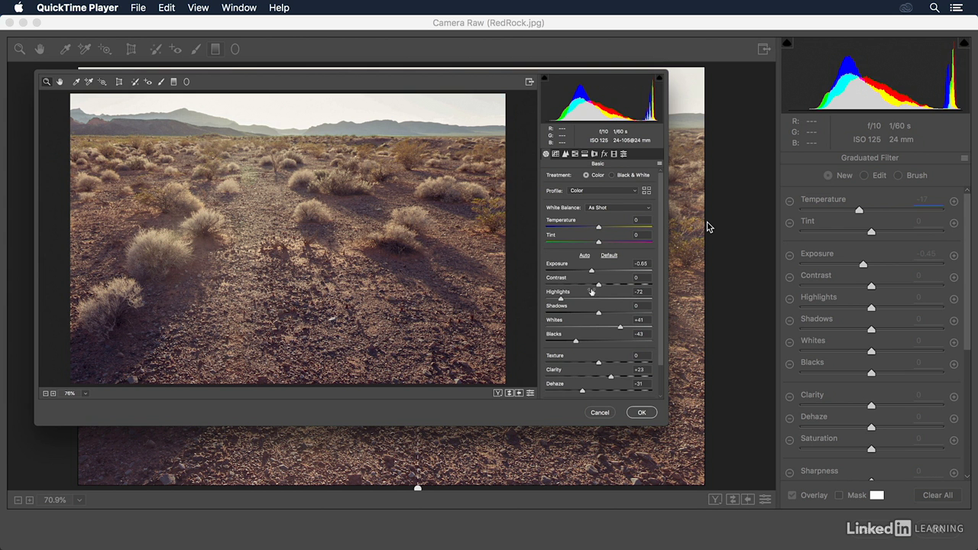